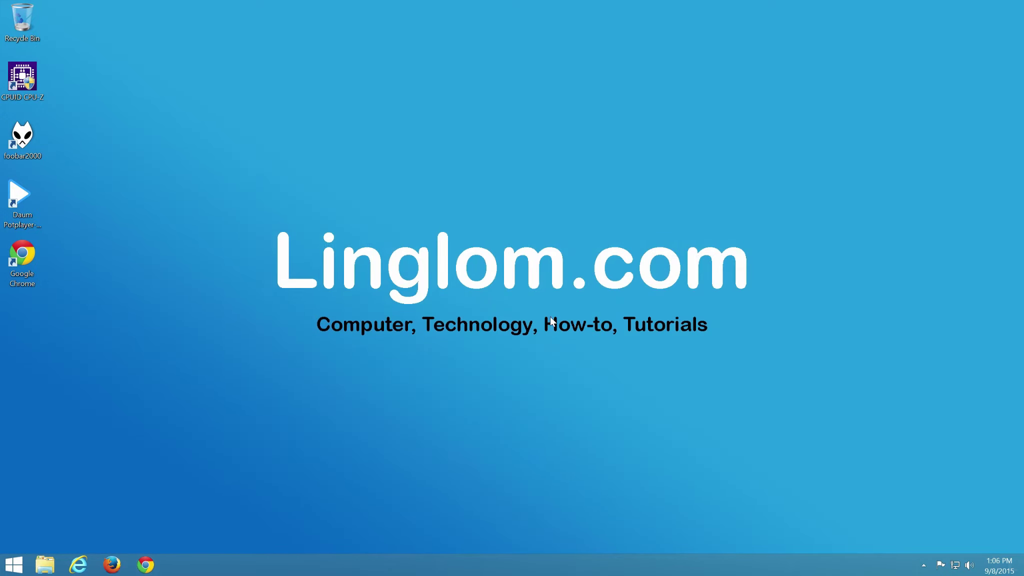
Step: Launch Chrome and load about:version to see the installed version, 43.0.2357.65
{"action": "double_click", "coordinate": [36, 260]}
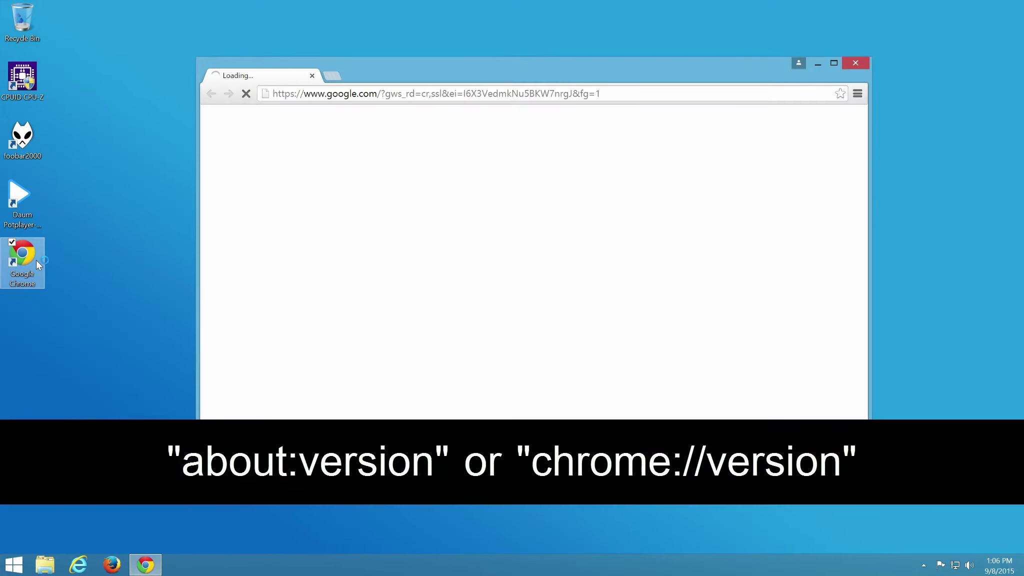
{"action": "left_click", "coordinate": [585, 95]}
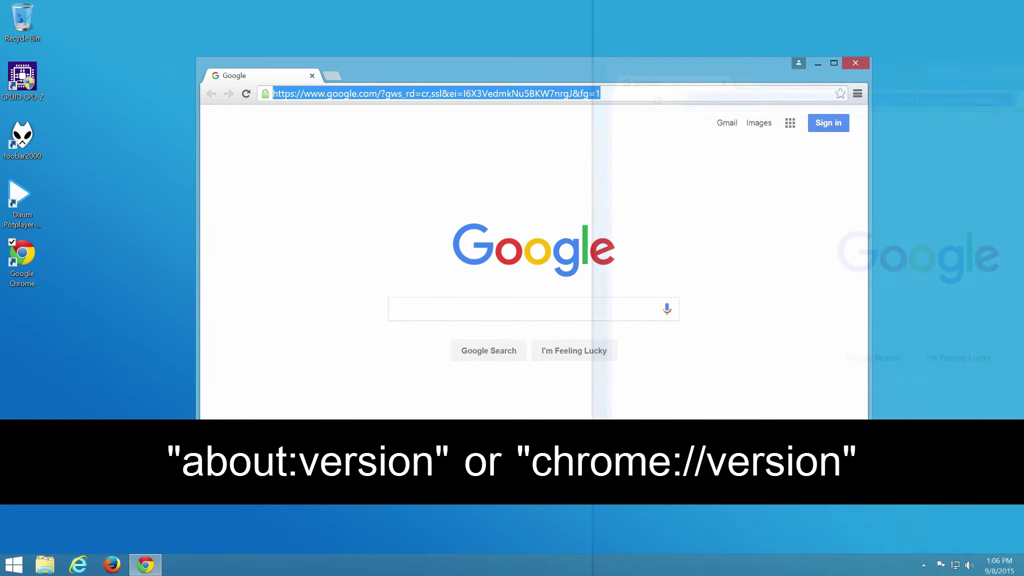
{"action": "type", "text": "about:version"}
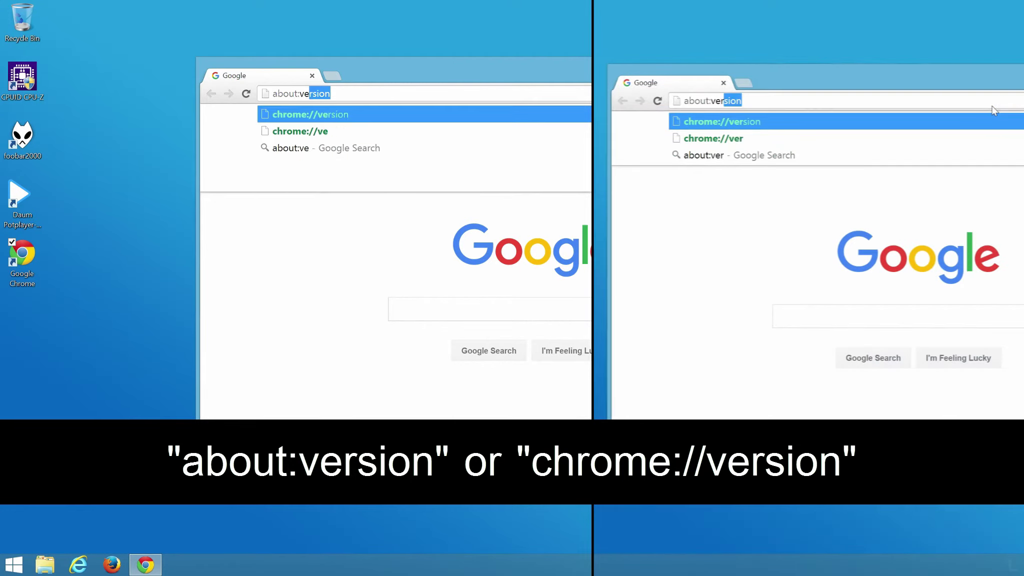
{"action": "key", "text": "Return"}
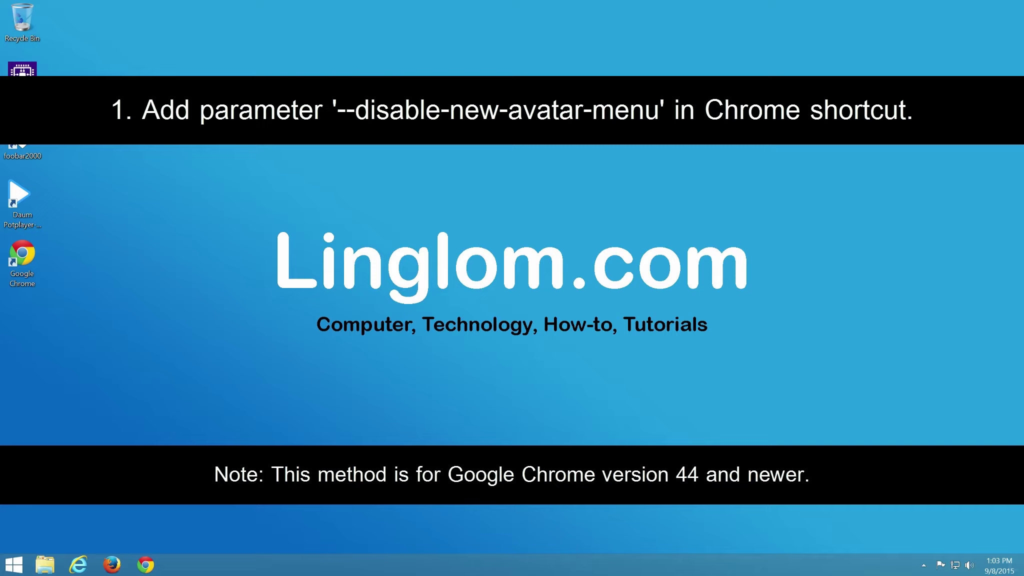
Step: Append --disable-new-avatar-menu to the desktop Chrome shortcut's Target and apply the change
{"action": "right_click", "coordinate": [35, 277]}
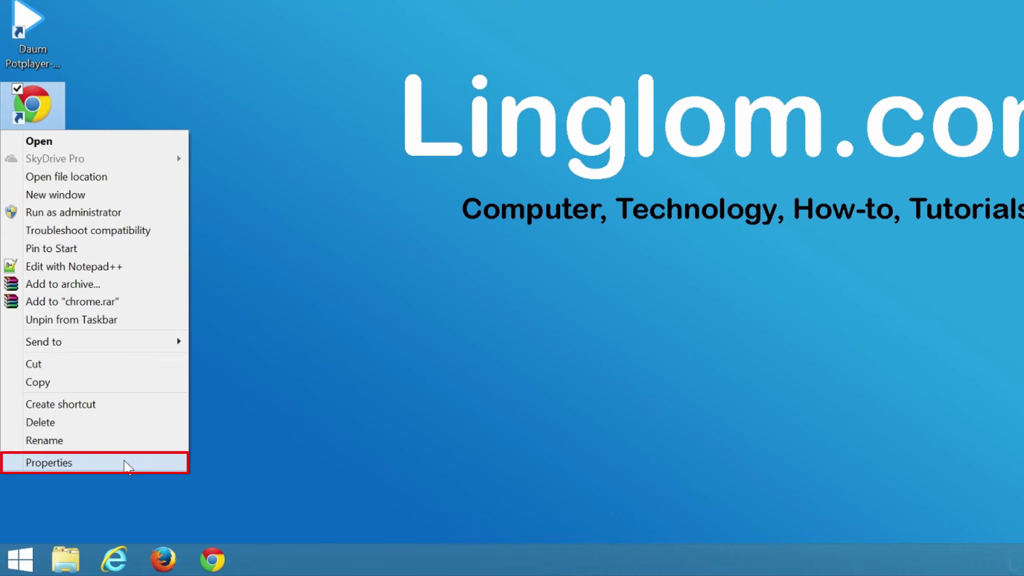
{"action": "left_click", "coordinate": [127, 465]}
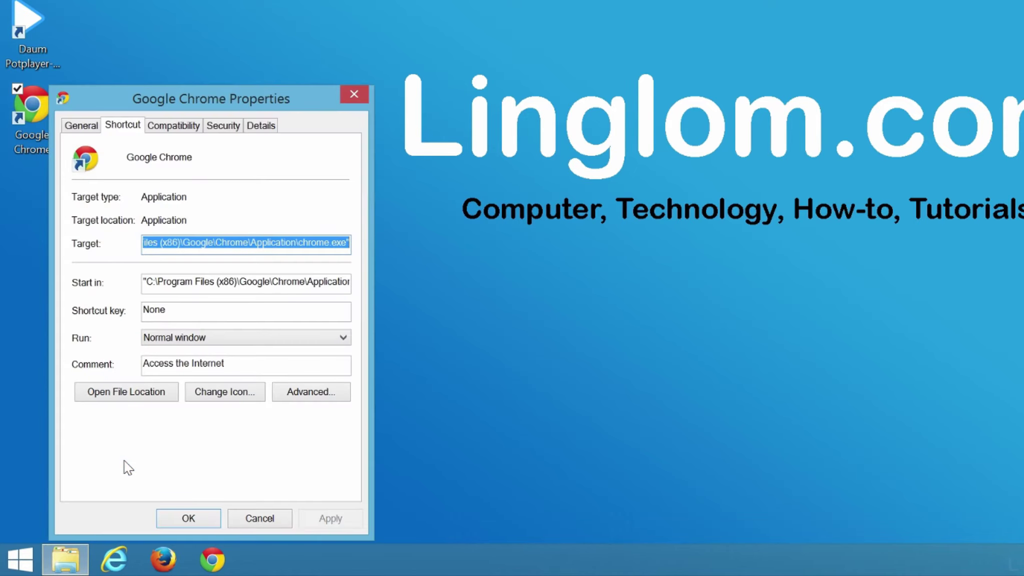
{"action": "left_click_drag", "start_coordinate": [273, 95], "coordinate": [363, 35]}
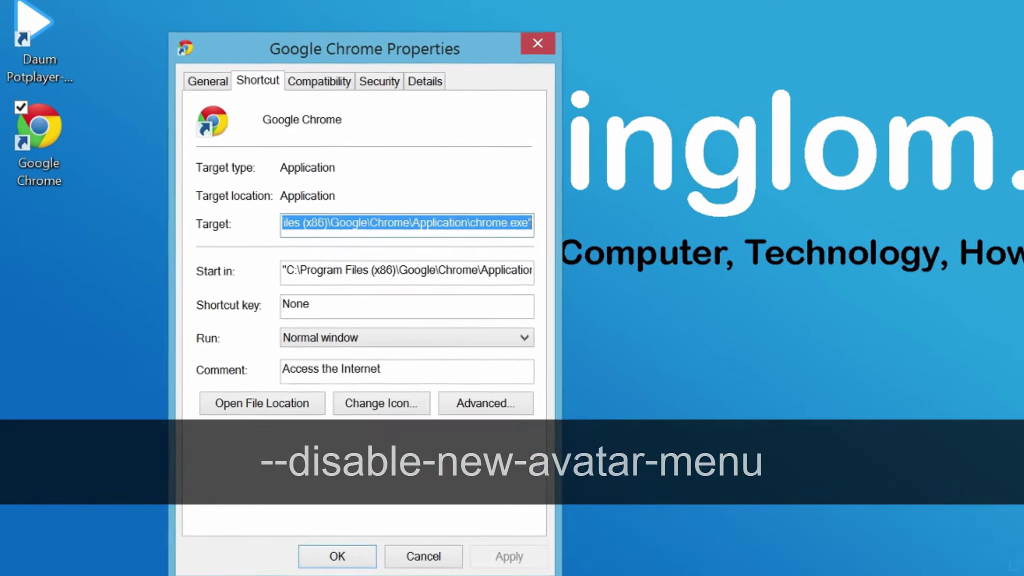
{"action": "left_click", "coordinate": [428, 184]}
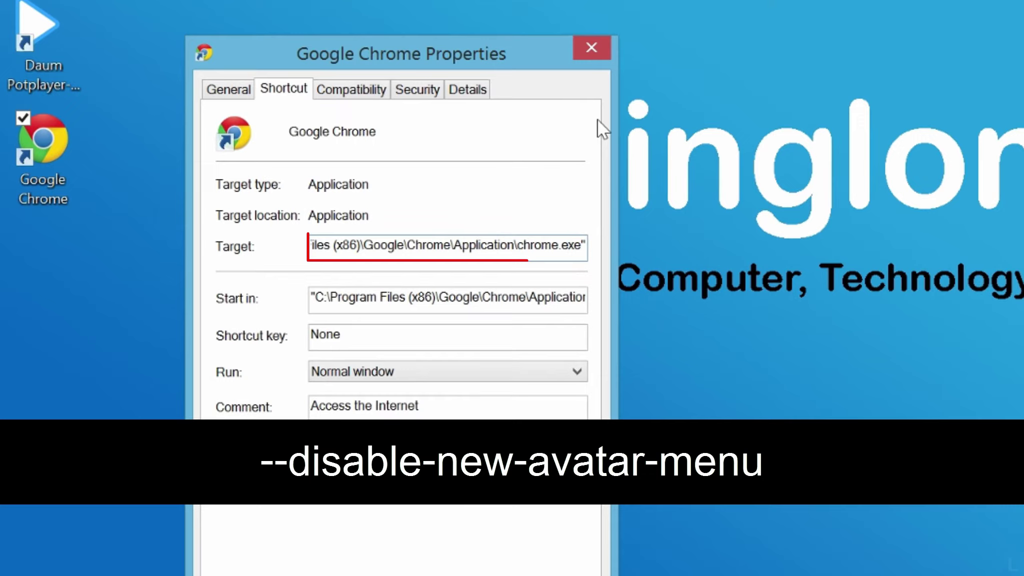
{"action": "key", "text": "End"}
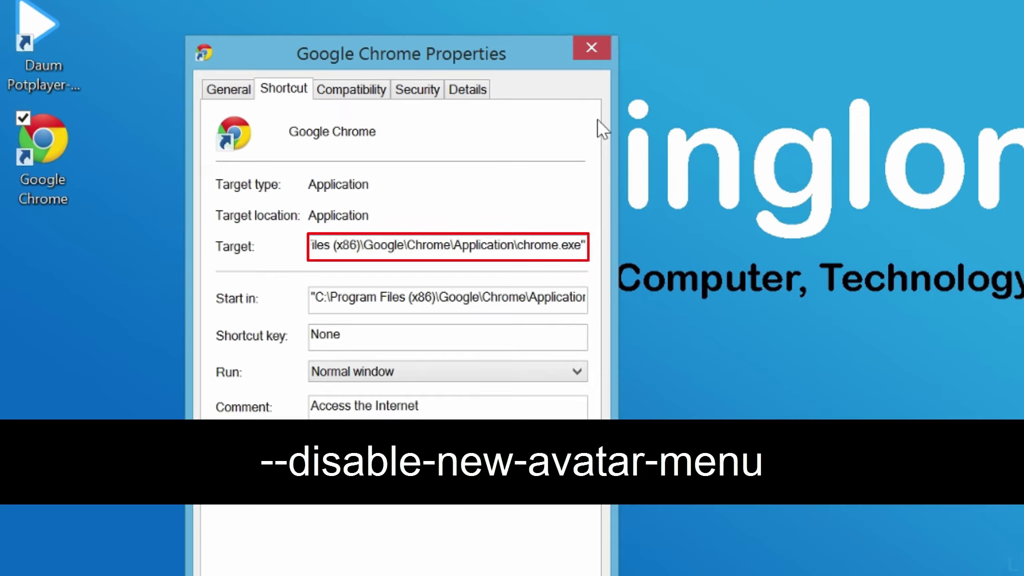
{"action": "type", "text": "-"}
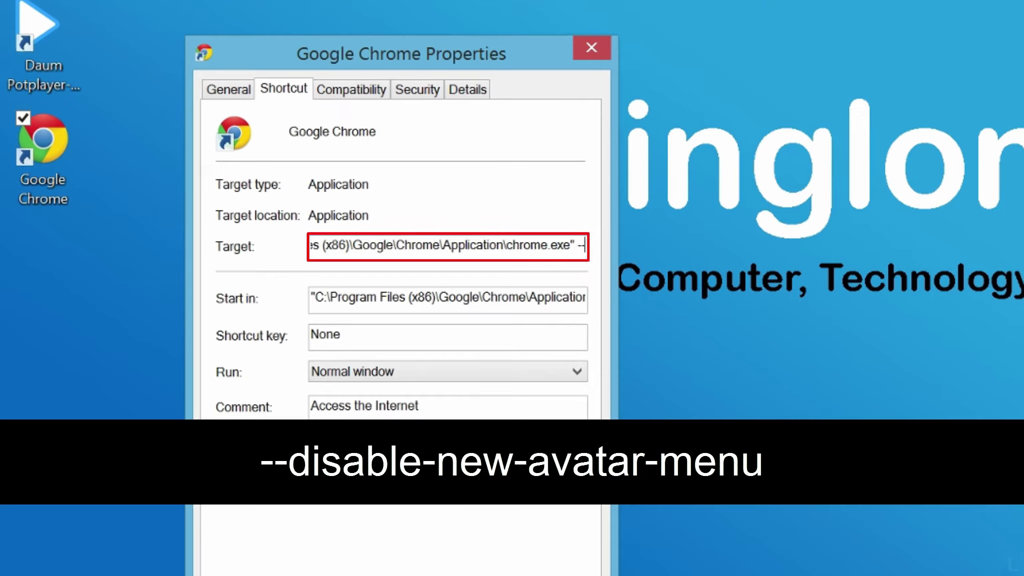
{"action": "type", "text": "-disable-new-avatar-"}
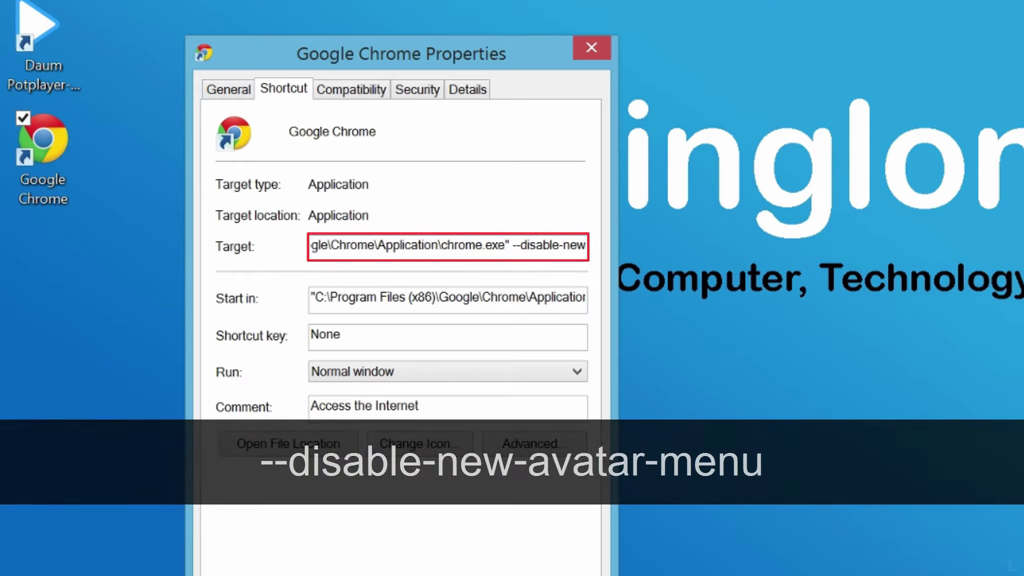
{"action": "type", "text": "menu"}
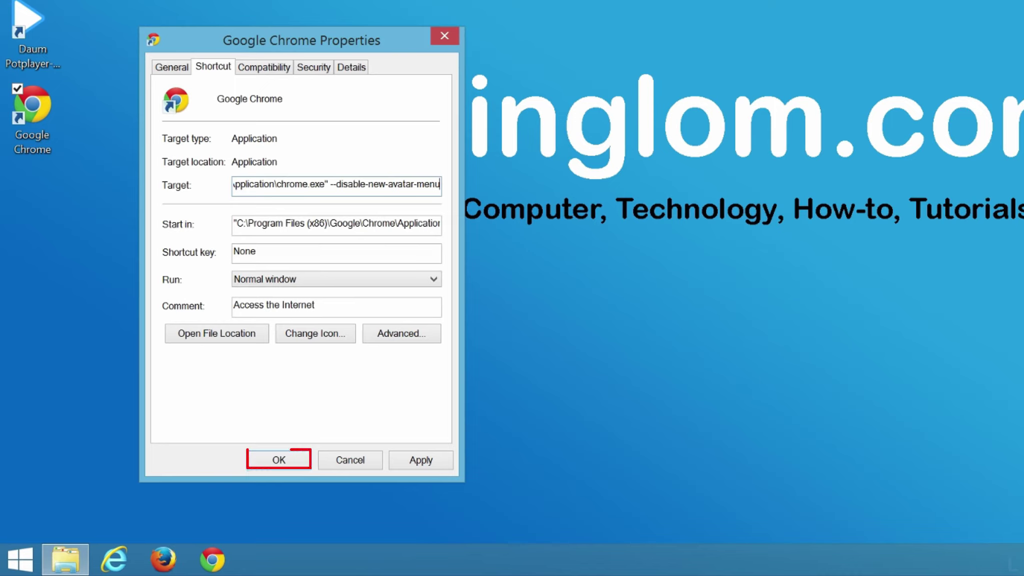
{"action": "left_click", "coordinate": [299, 455]}
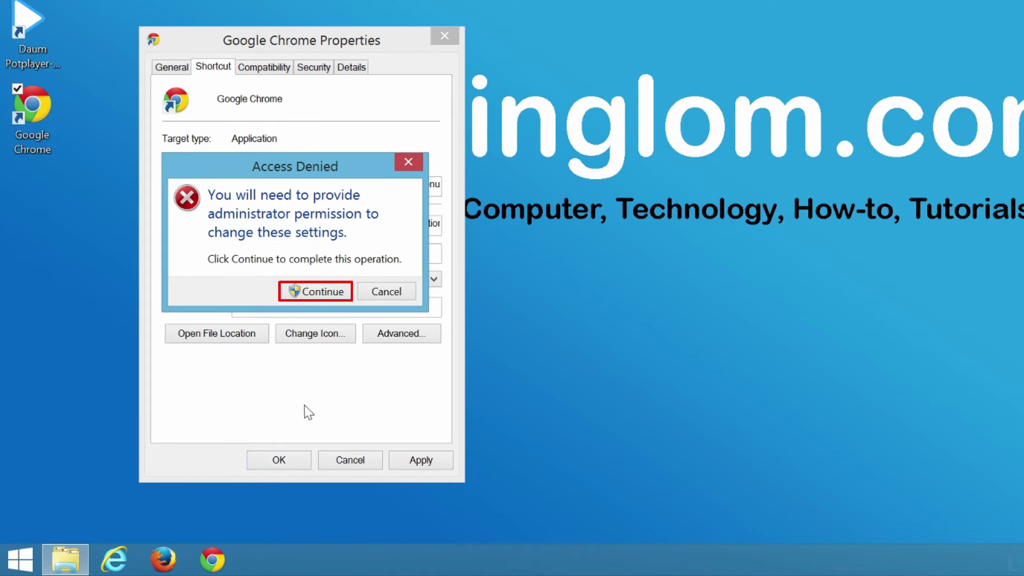
Step: Grant administrator permission, then launch Chrome from the updated desktop shortcut and close it
{"action": "left_click", "coordinate": [338, 296]}
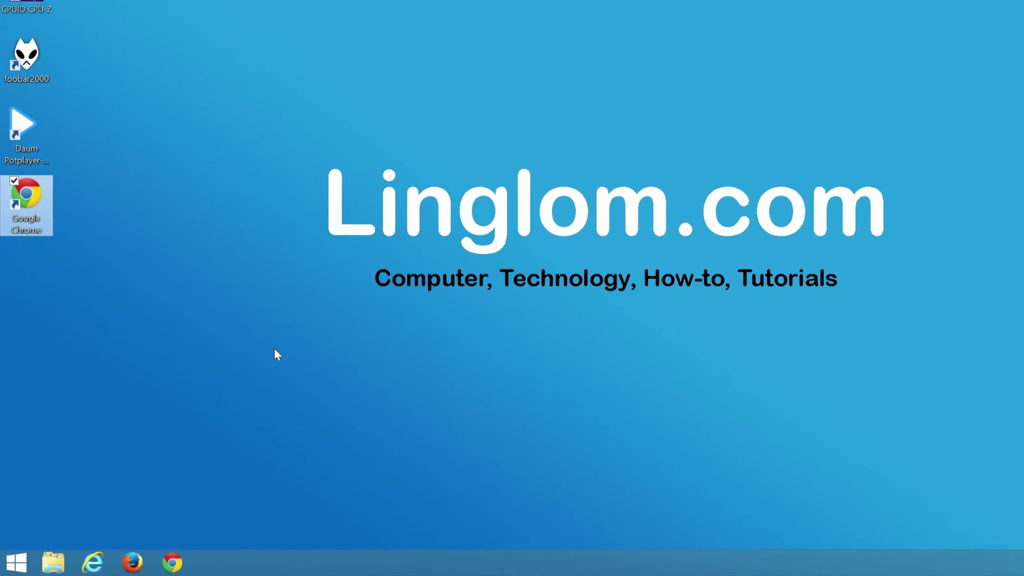
{"action": "left_click", "coordinate": [231, 381]}
{"action": "double_click", "coordinate": [32, 267]}
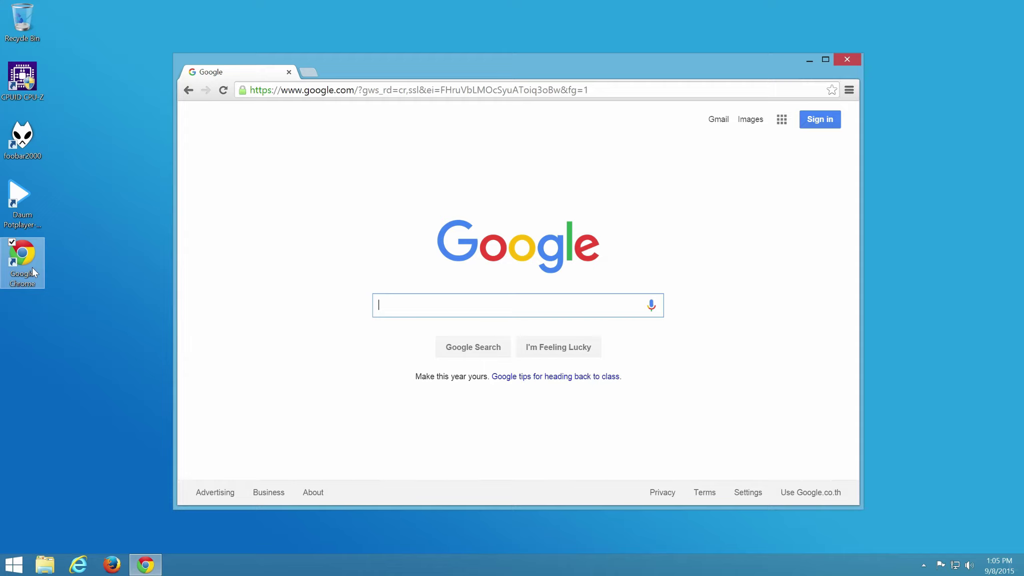
{"action": "left_click", "coordinate": [853, 64]}
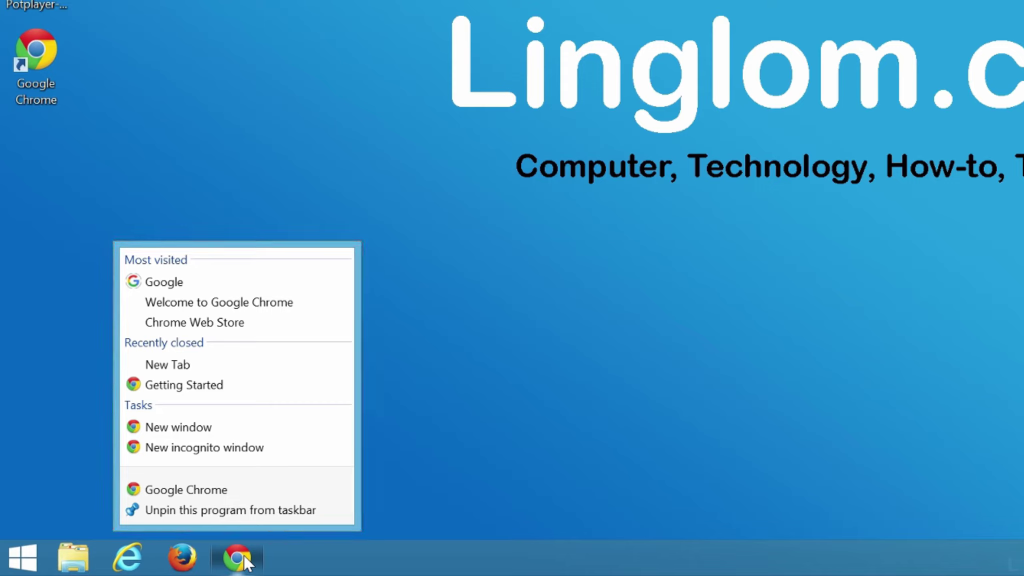
Step: Add --disable-new-avatar-menu to the taskbar Chrome shortcut's target, save it, and relaunch Chrome
{"action": "right_click", "coordinate": [266, 497]}
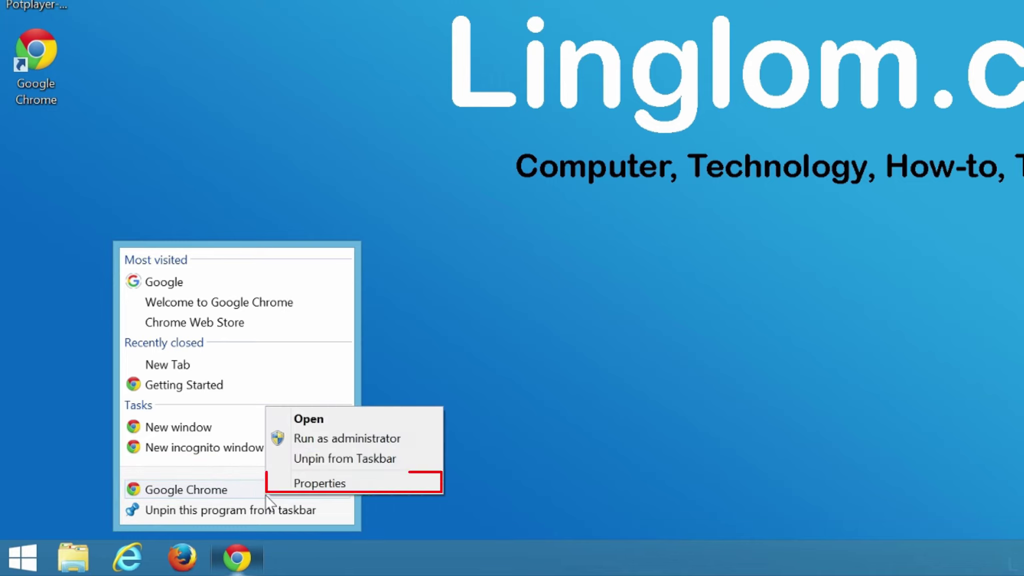
{"action": "left_click", "coordinate": [358, 484]}
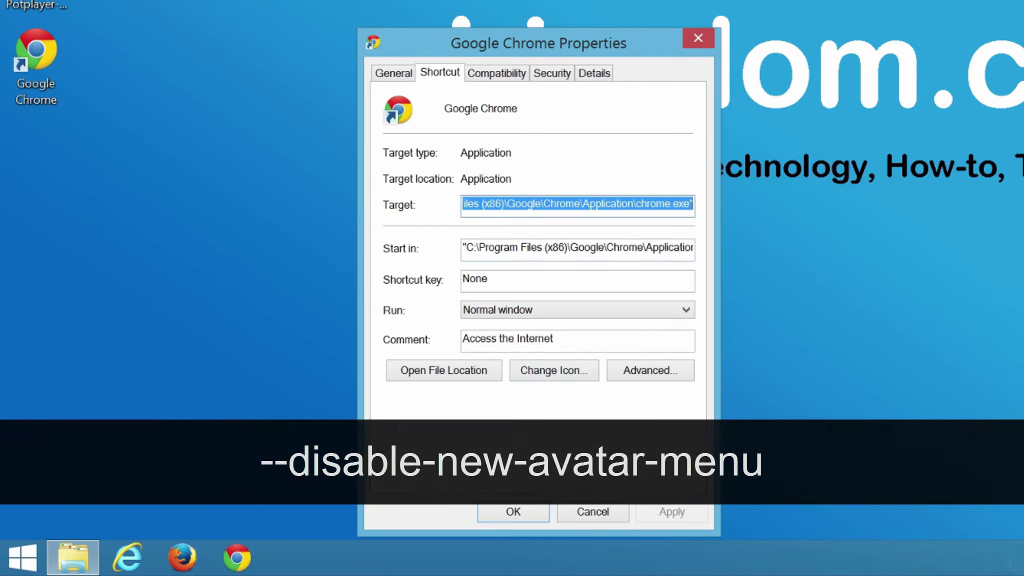
{"action": "left_click", "coordinate": [691, 204]}
{"action": "key", "text": "End"}
{"action": "type", "text": "--"}
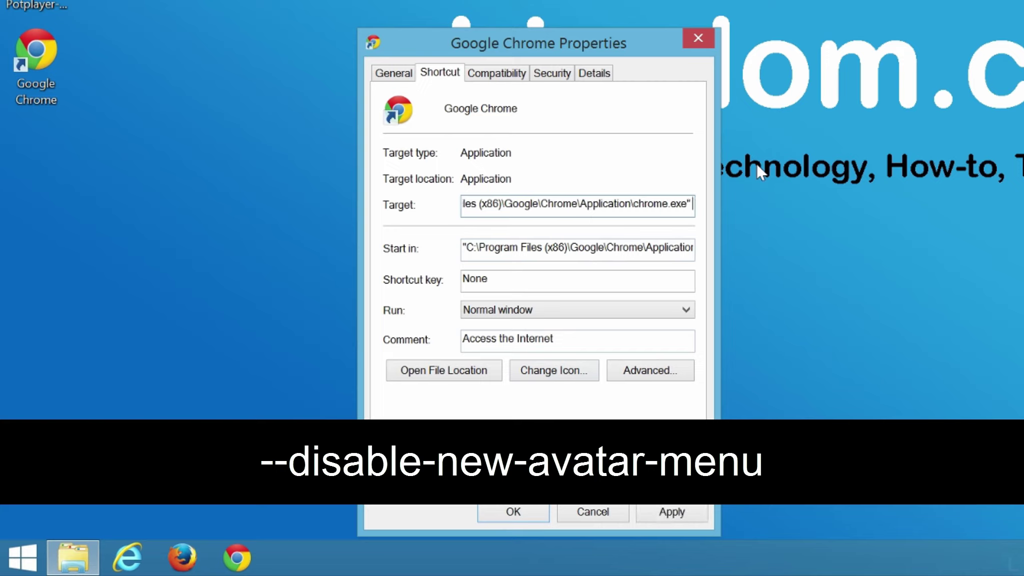
{"action": "type", "text": "disable-"}
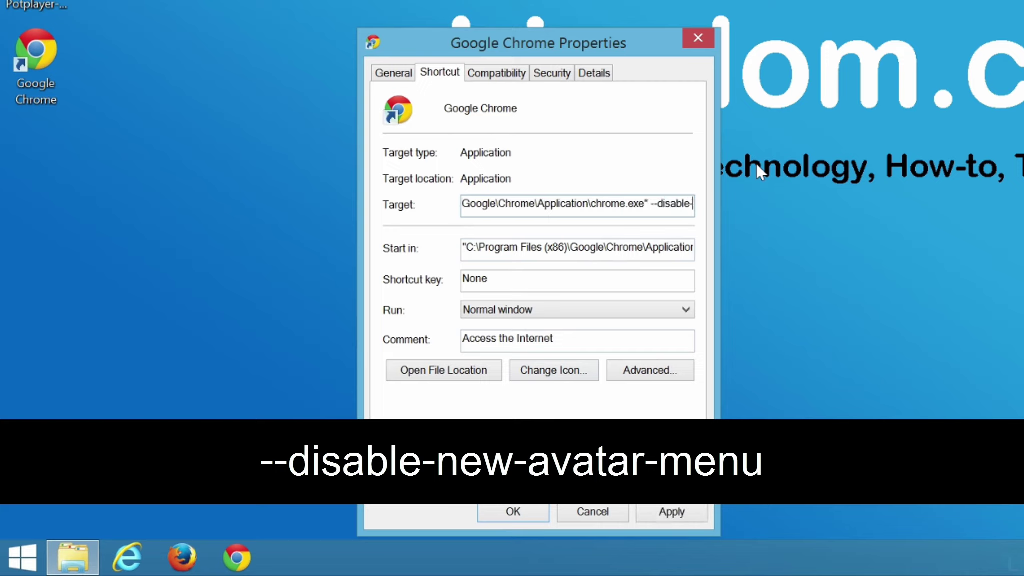
{"action": "type", "text": "new-avatar-menu"}
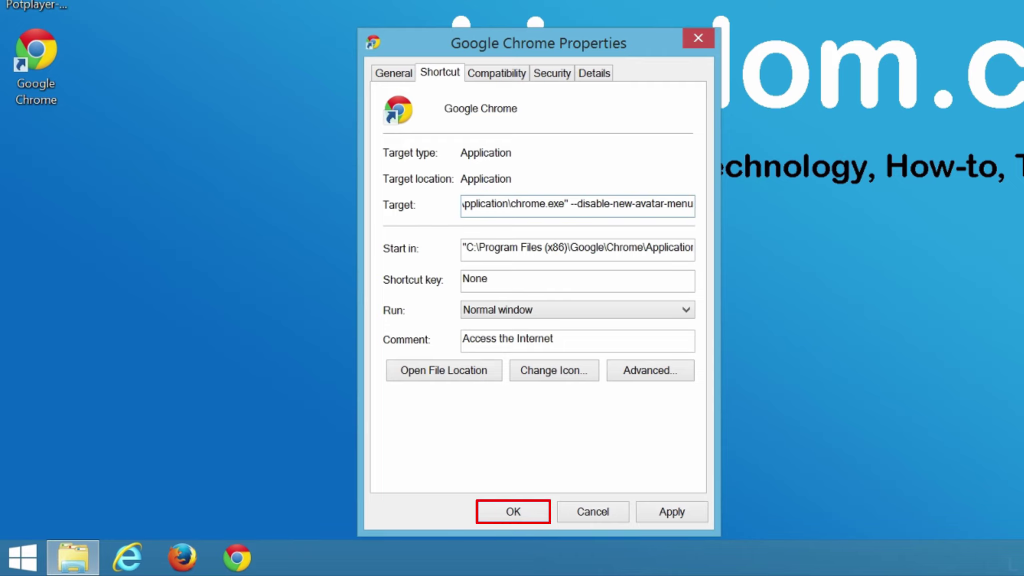
{"action": "left_click", "coordinate": [542, 510]}
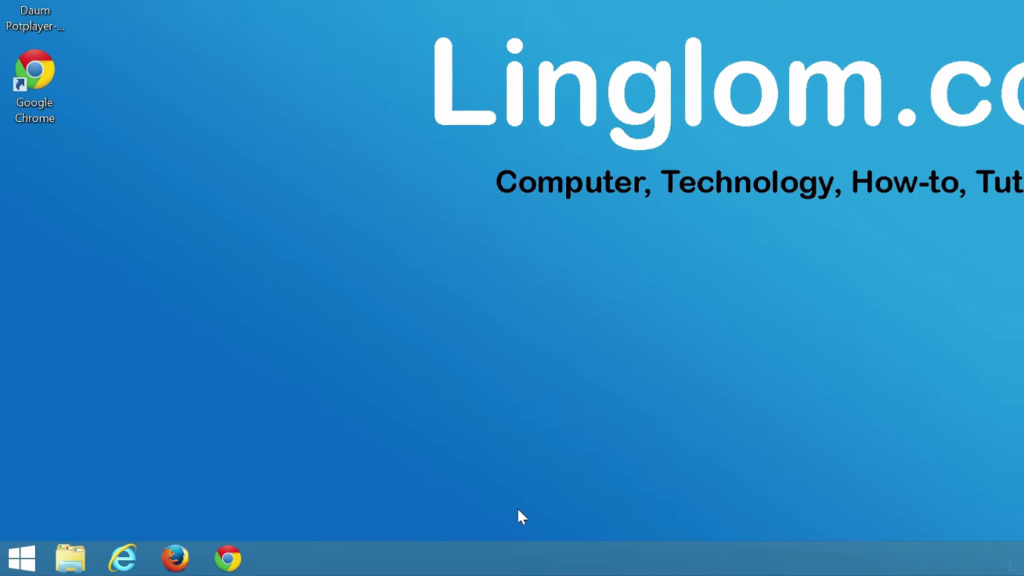
{"action": "left_click", "coordinate": [236, 557]}
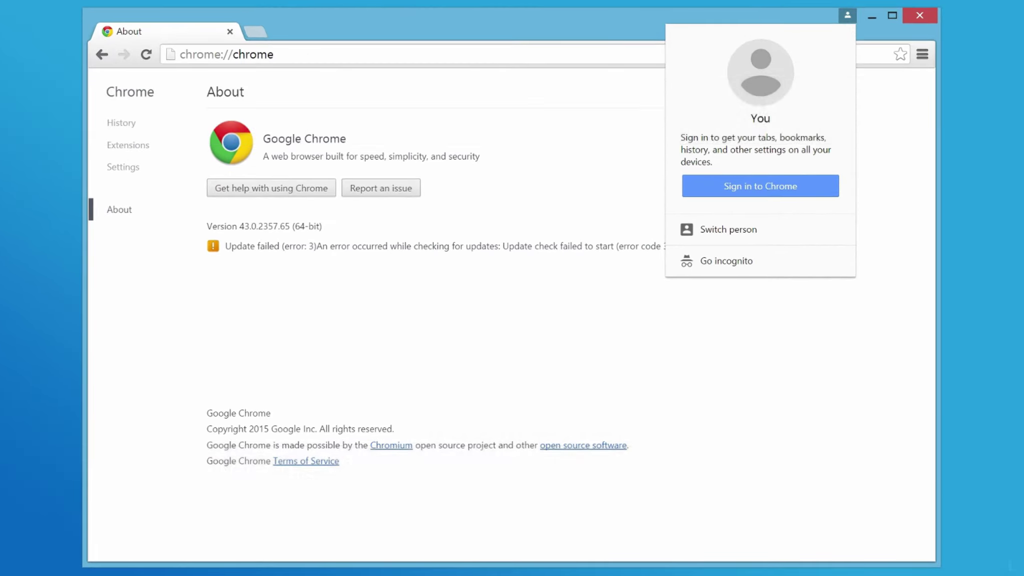
Step: Go to chrome://flags/#enable-new-avatar-menu in the address bar
{"action": "key", "text": "ctrl+l"}
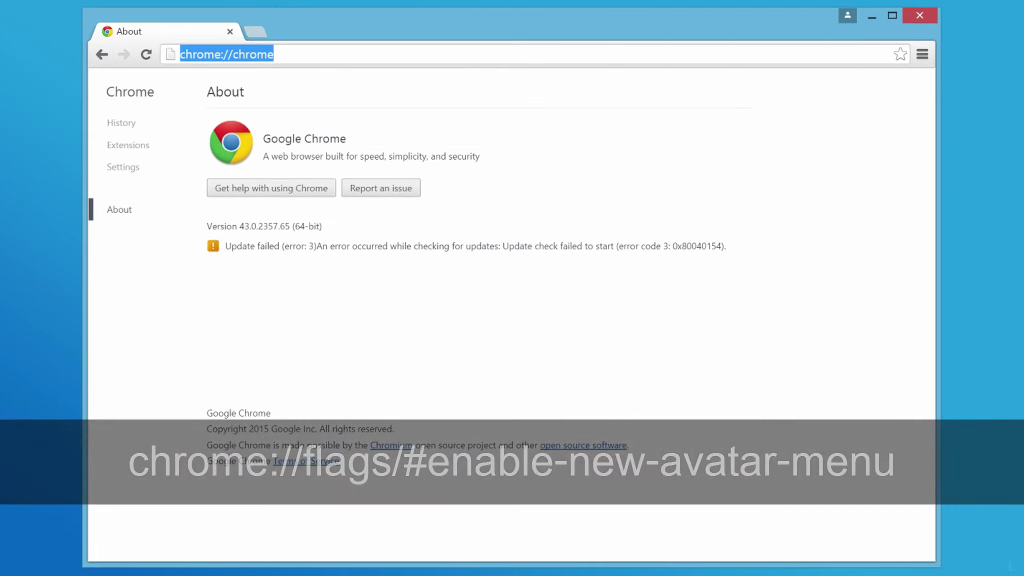
{"action": "type", "text": "chrome://flags/"}
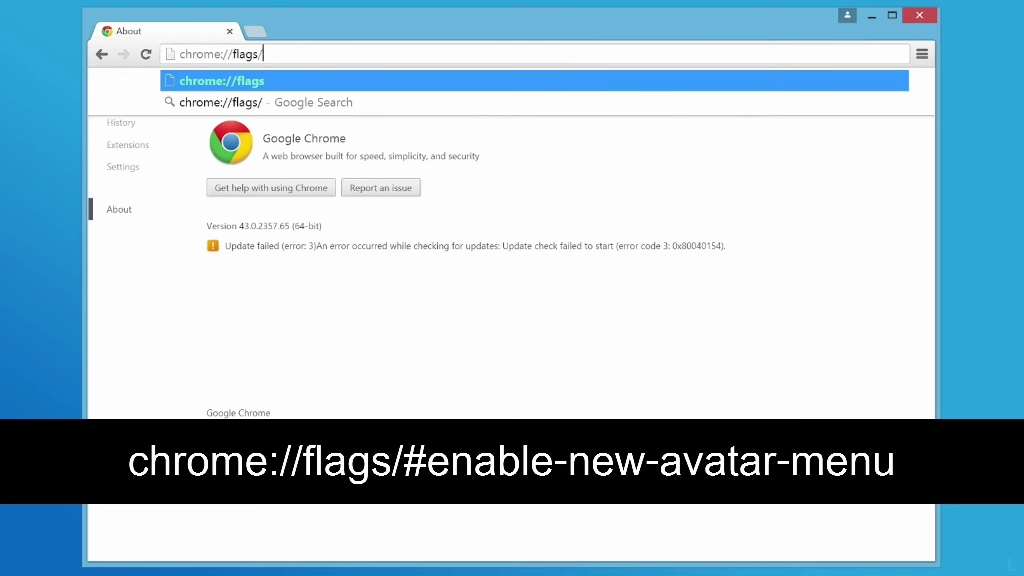
{"action": "type", "text": "#enable-new"}
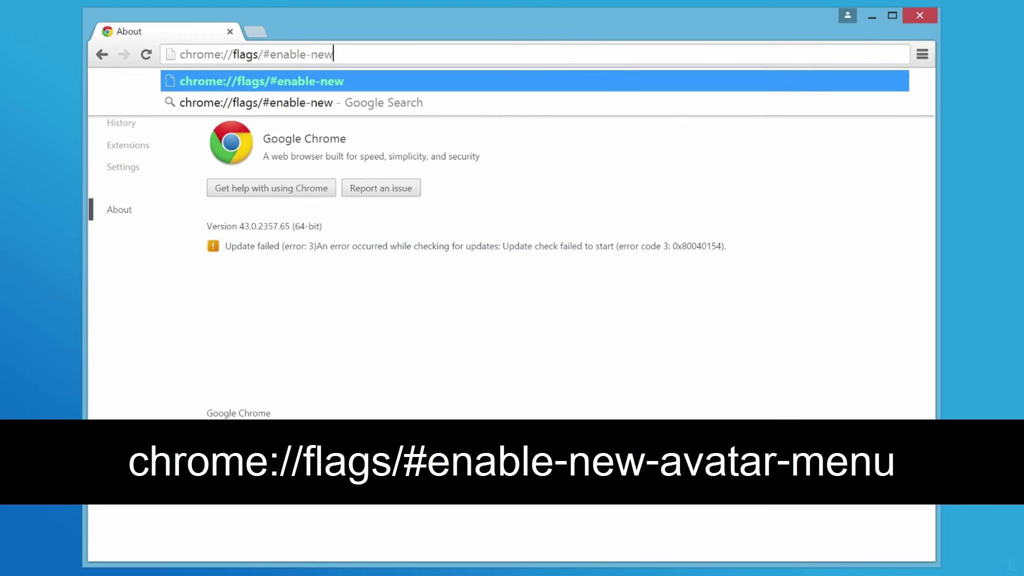
{"action": "type", "text": "-avatar-menu"}
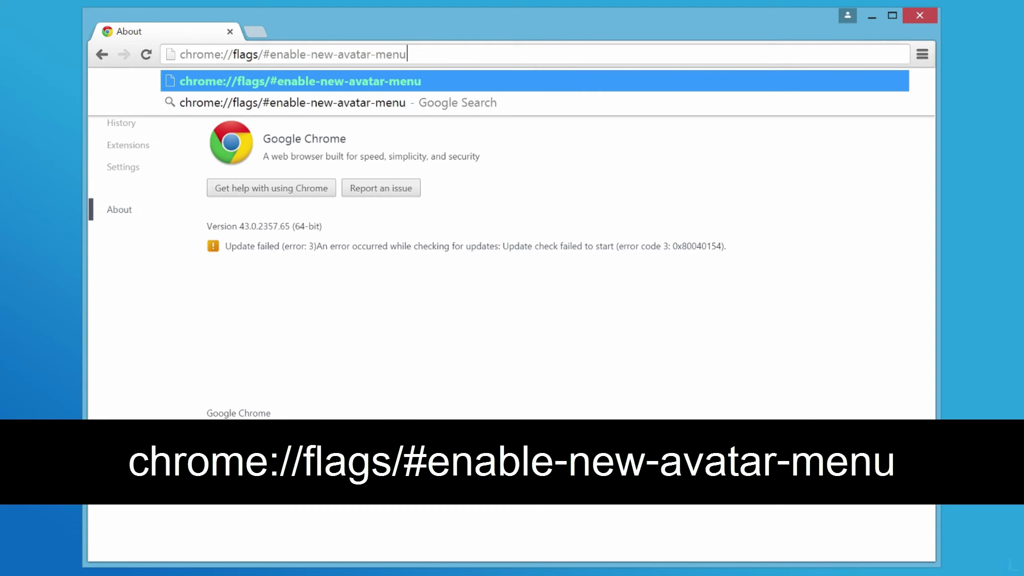
{"action": "key", "text": "Return"}
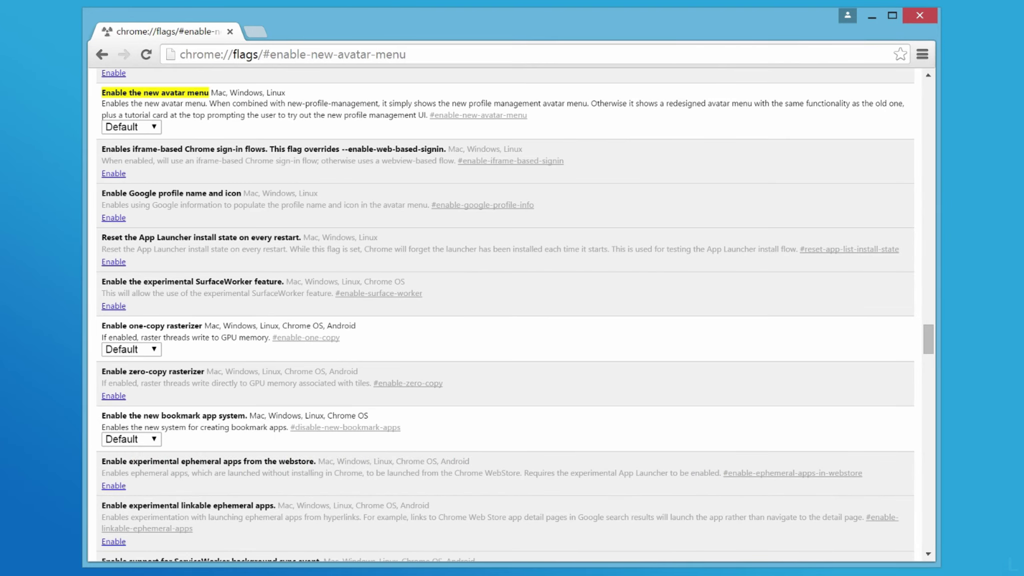
Step: Change the 'Enable the new avatar menu' flag from Default to Disabled, then go back a page
{"action": "left_click_drag", "start_coordinate": [929, 342], "coordinate": [929, 336]}
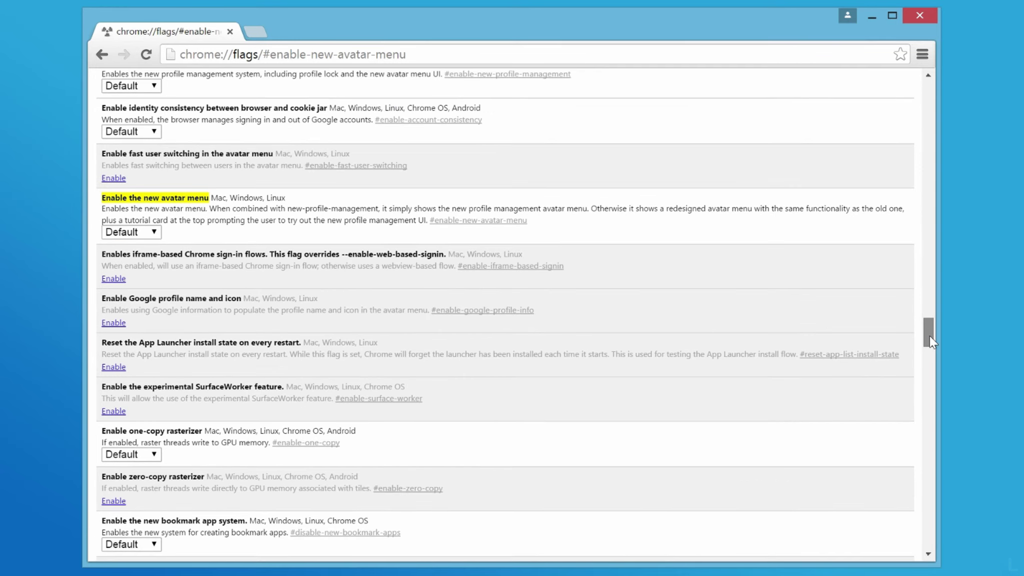
{"action": "left_click", "coordinate": [156, 235]}
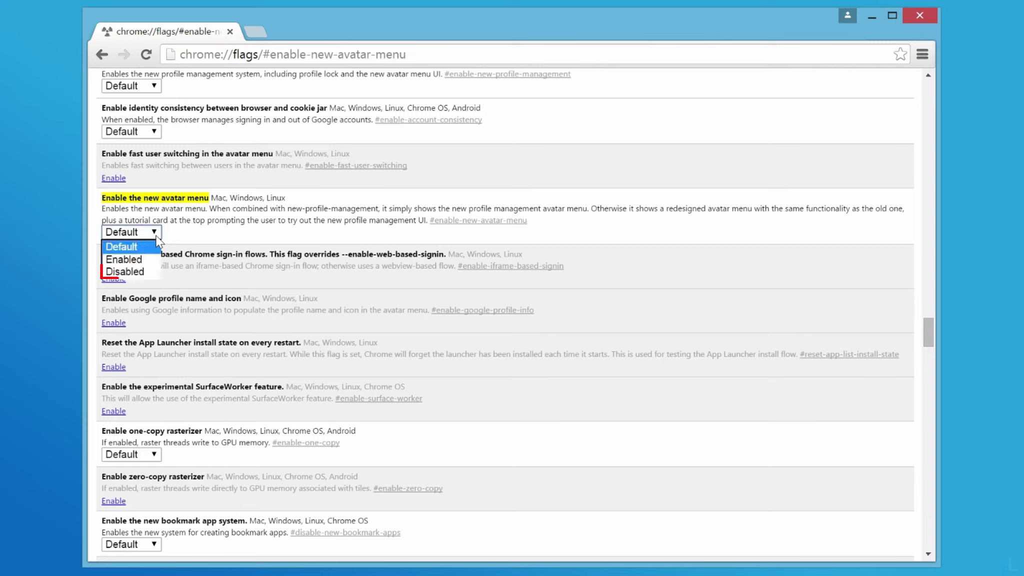
{"action": "left_click", "coordinate": [148, 276]}
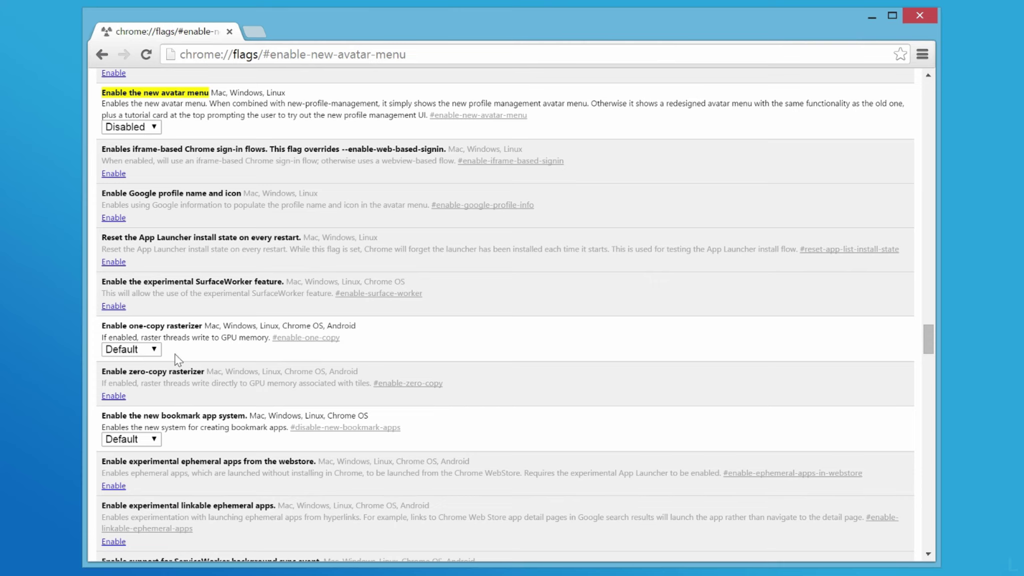
{"action": "left_click", "coordinate": [103, 61]}
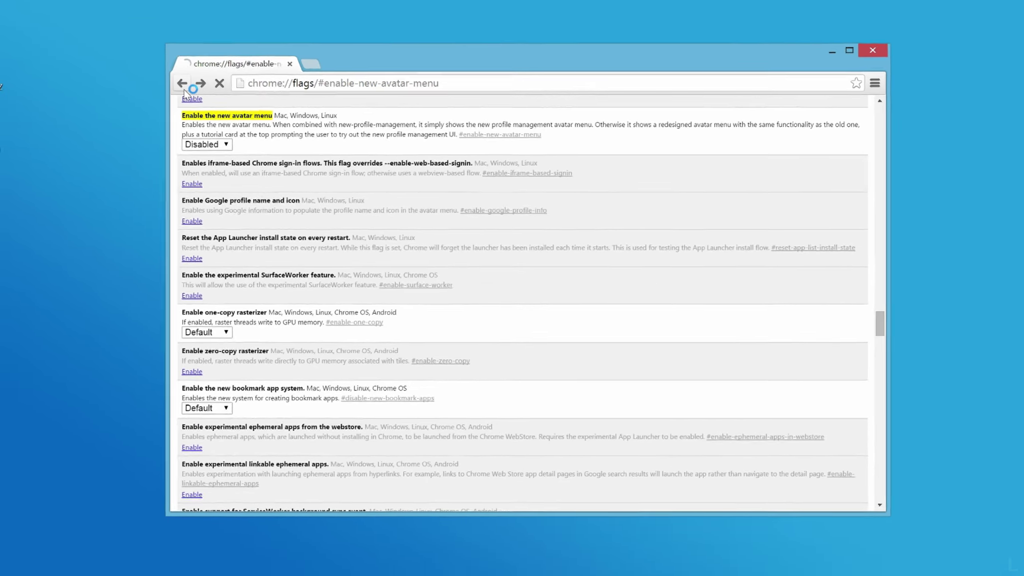
Step: Go back to the New Tab page and close the Chrome window
{"action": "left_click", "coordinate": [184, 90]}
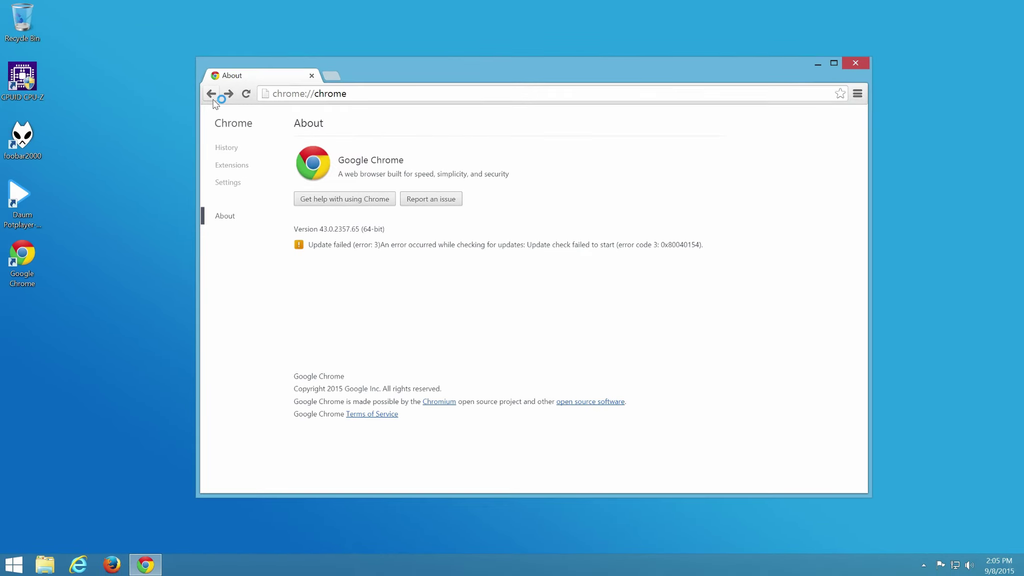
{"action": "left_click", "coordinate": [184, 90]}
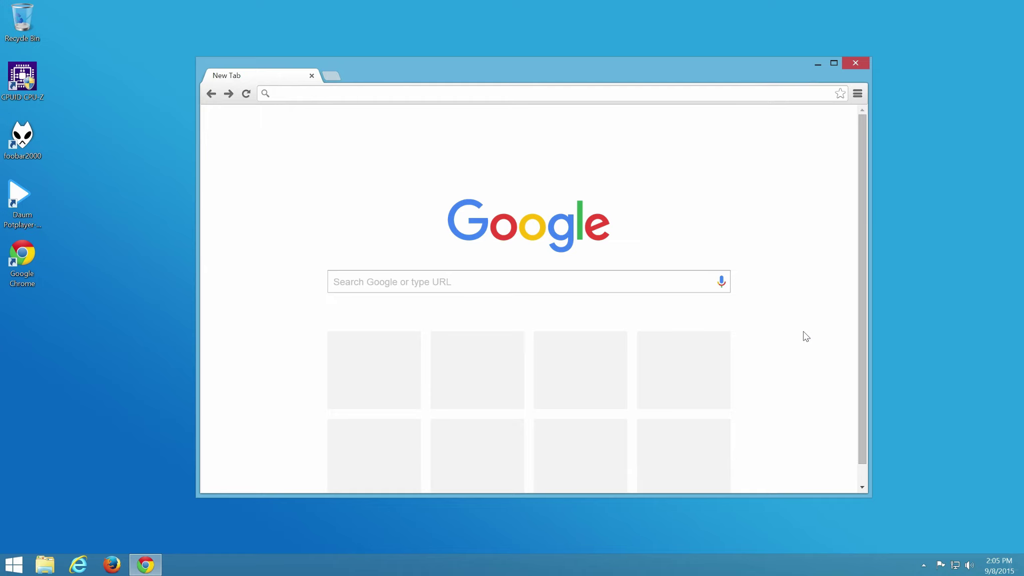
{"action": "left_click", "coordinate": [861, 67]}
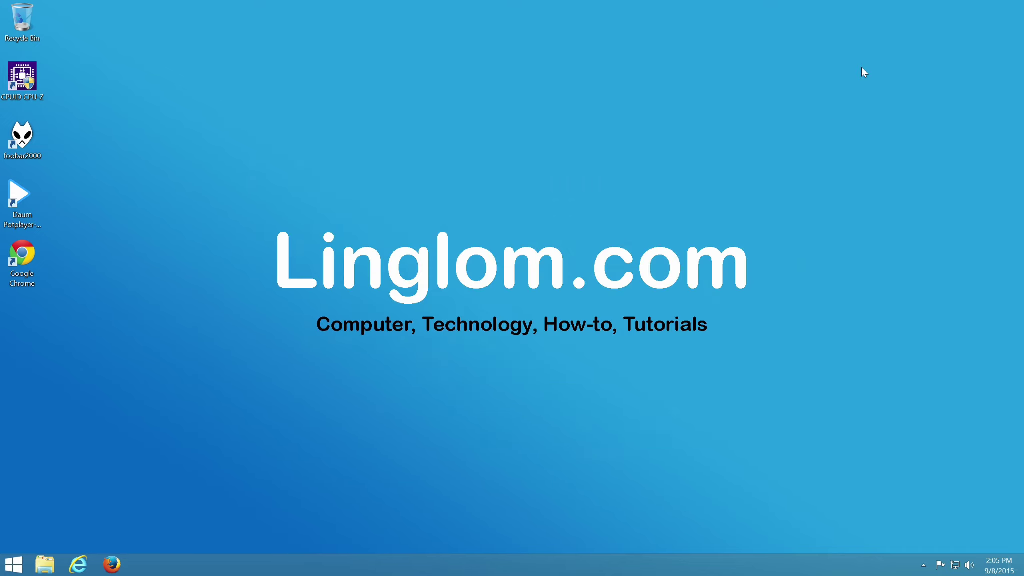